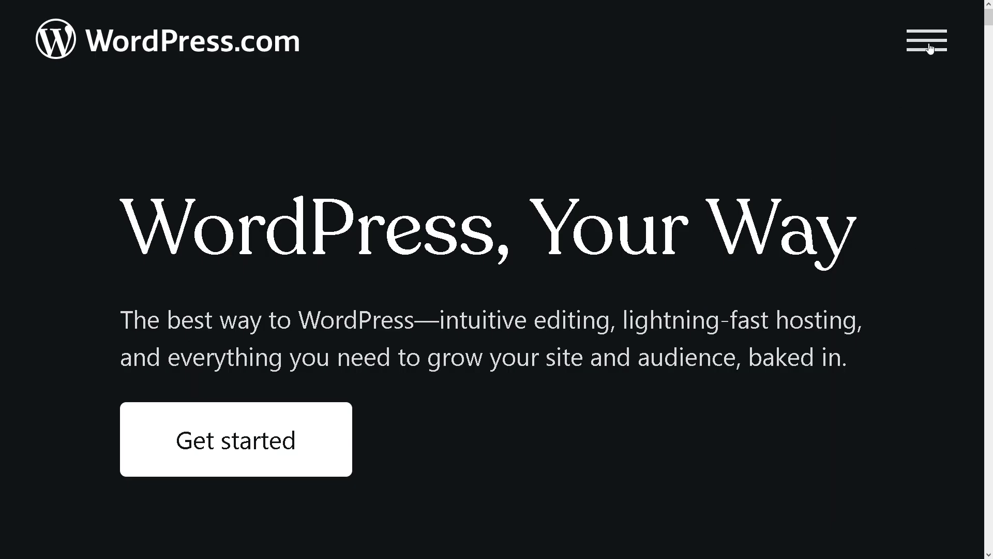
Open the site navigation menu on the WordPress.com homepage
left_click(930, 48)
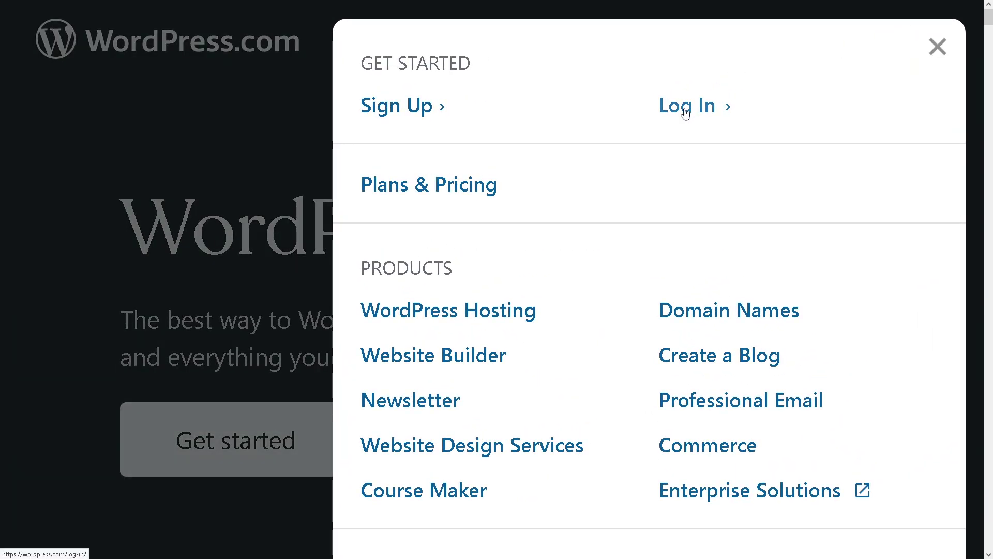
Go to the WordPress.com log-in page and zoom the browser out to show all sign-in options
left_click(686, 108)
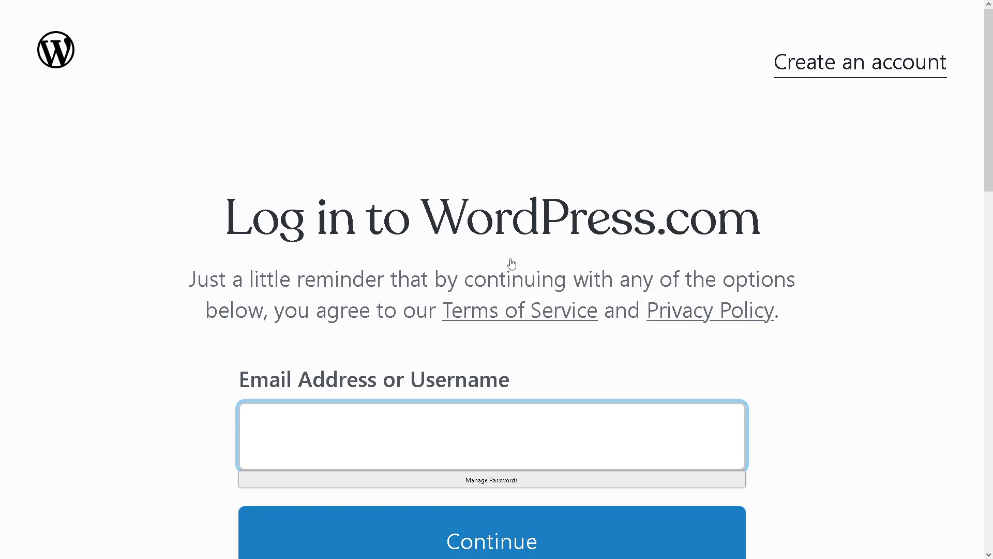
key("ctrl+minus")
key("ctrl+minus")
key("ctrl+minus")
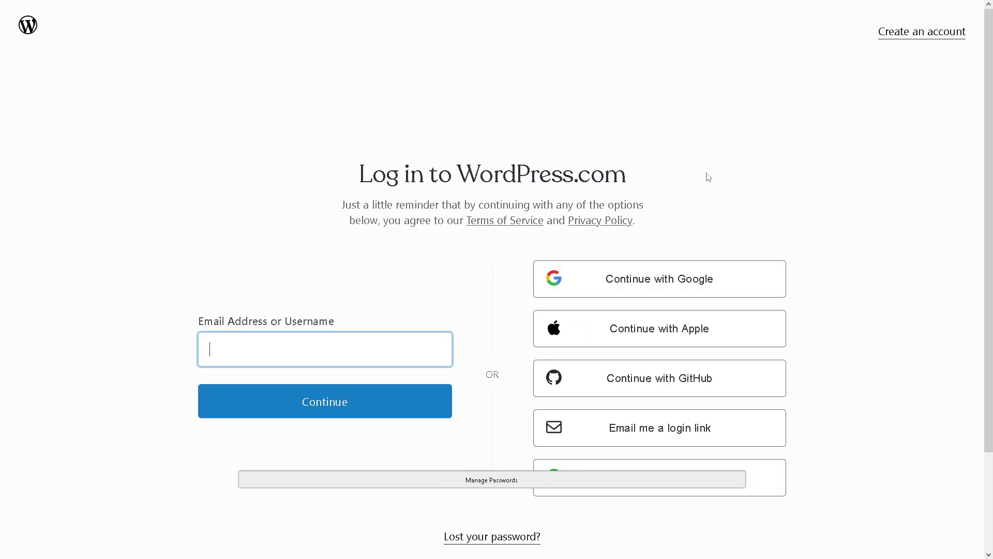
left_click(896, 34)
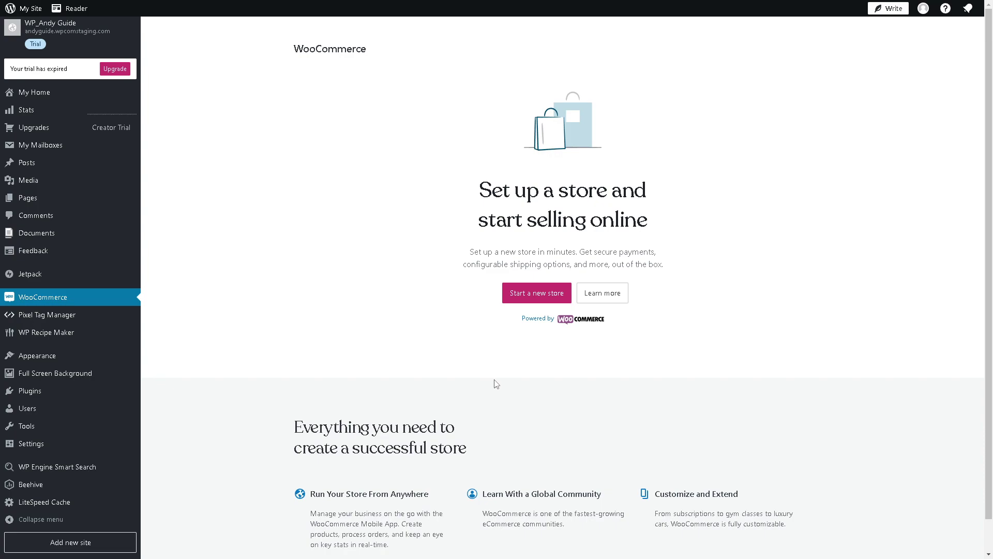
scroll(495, 417, "down", 1)
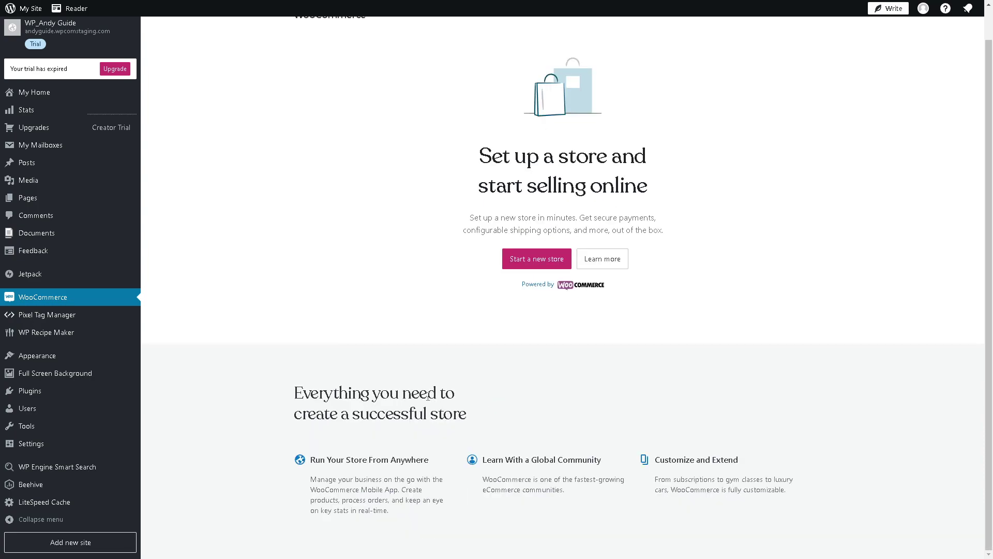
scroll(355, 381, "up", 1)
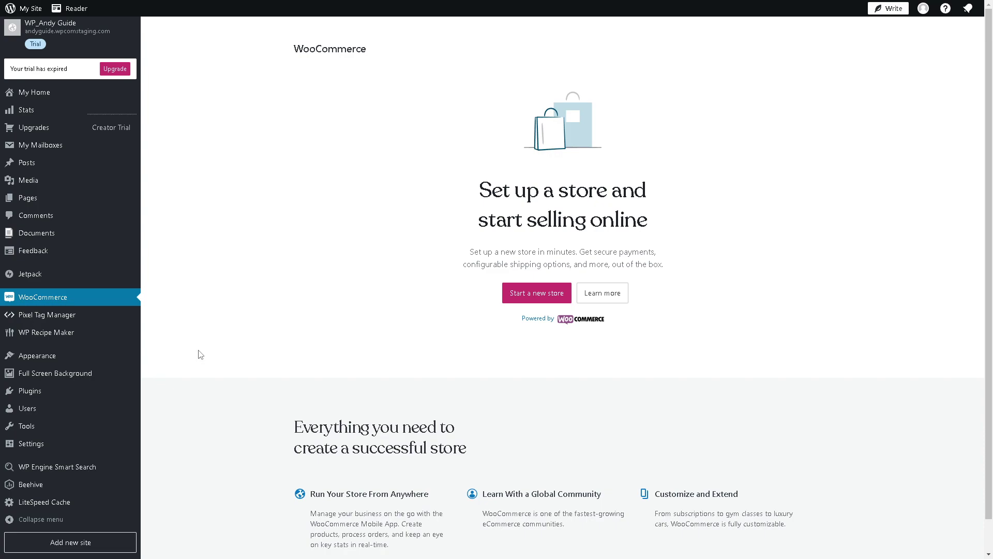
mouse_move(96, 355)
scroll(355, 320, "down", 1)
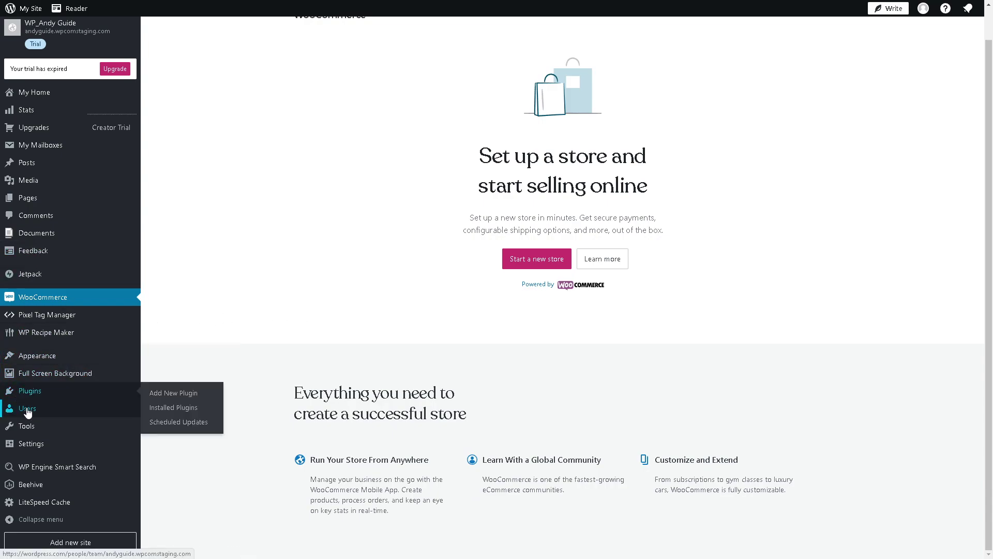
From Plugins > Add New Plugin, search for 'product video gallery' and scroll the 518 results
left_click(173, 393)
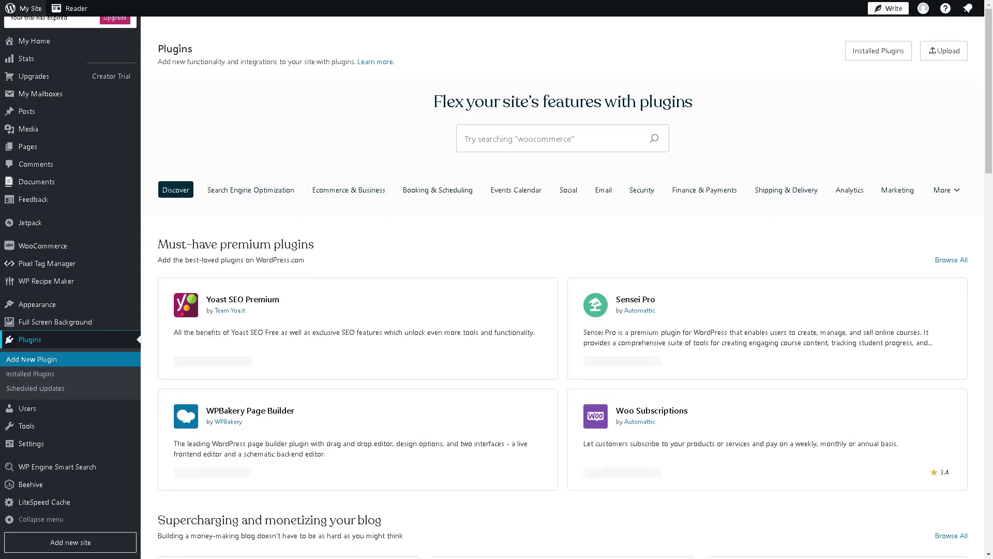
left_click(504, 138)
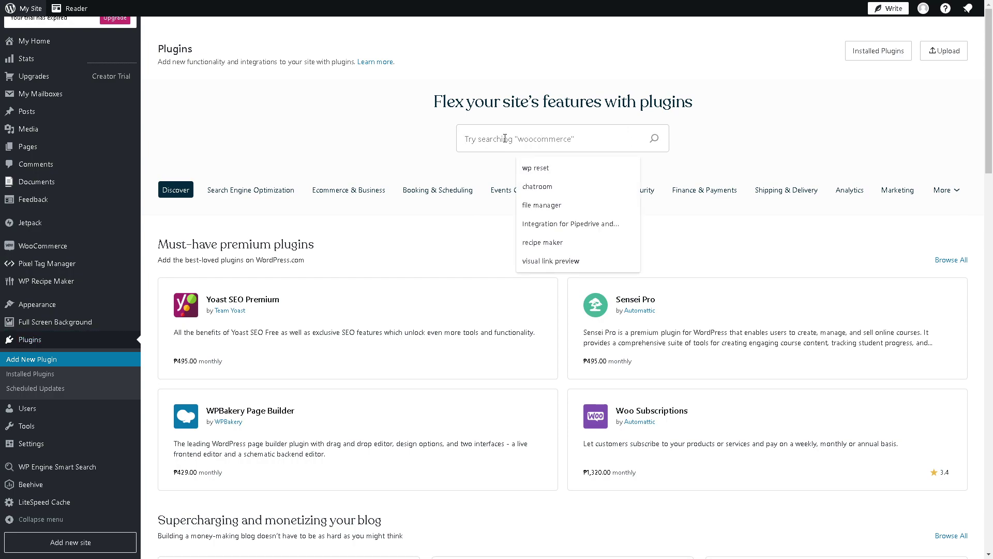
type("o")
key("BackSpace")
type("p")
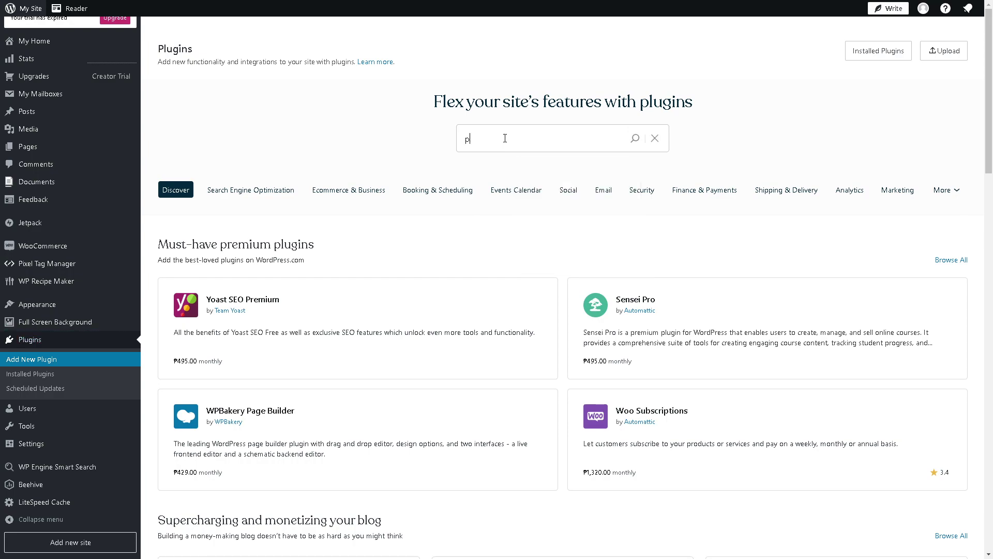
type("roduct video gallery")
key("Return")
scroll(352, 261, "down", 2)
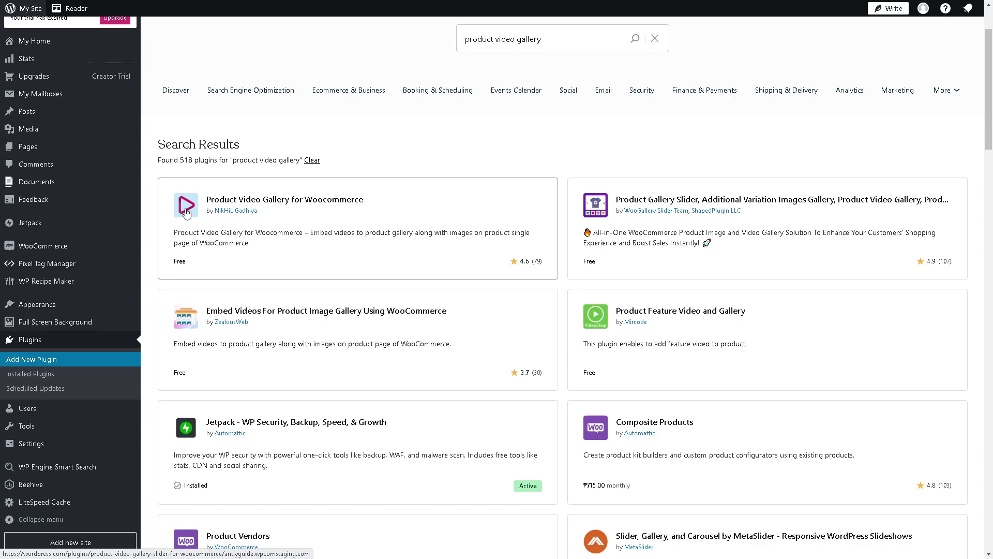
Open the Product Video Gallery for Woocommerce detail page and scroll through its Basic Features list
left_click(276, 226)
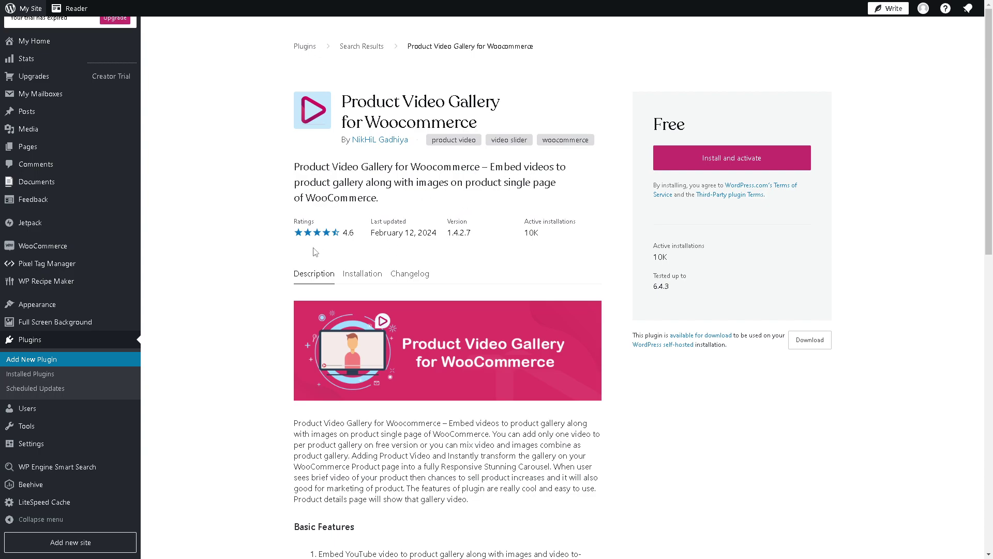
scroll(302, 267, "down", 3)
scroll(303, 378, "down", 2)
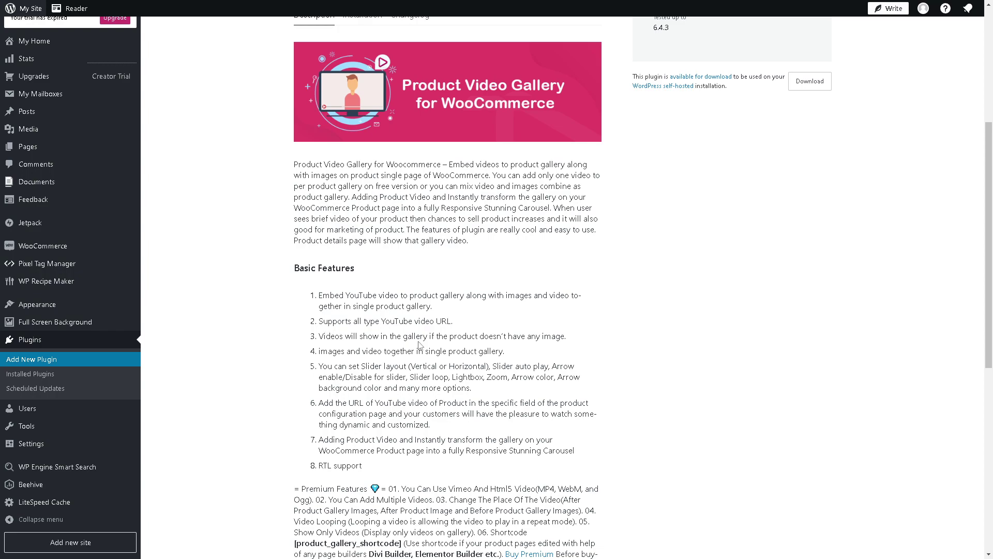
left_click_drag(319, 372, 394, 451)
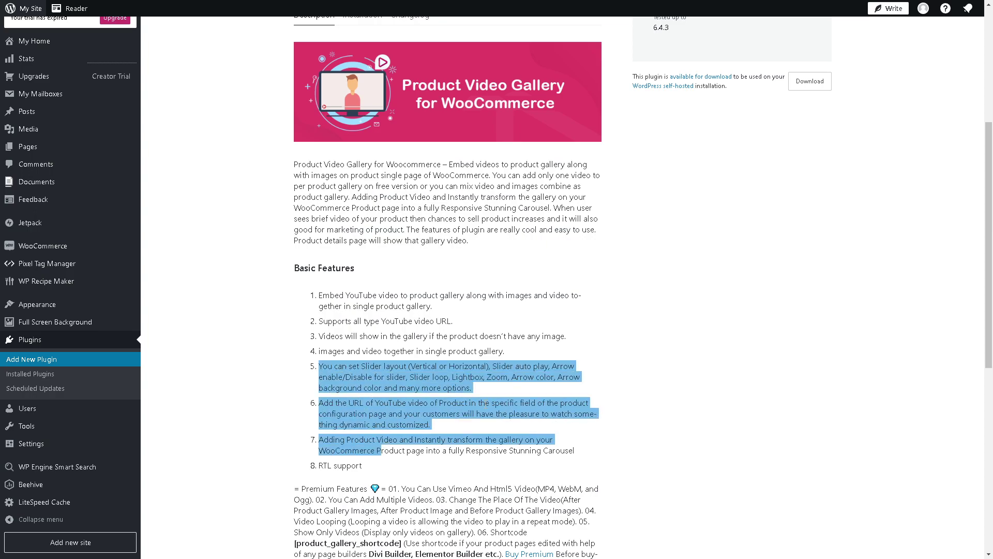
scroll(519, 264, "up", 5)
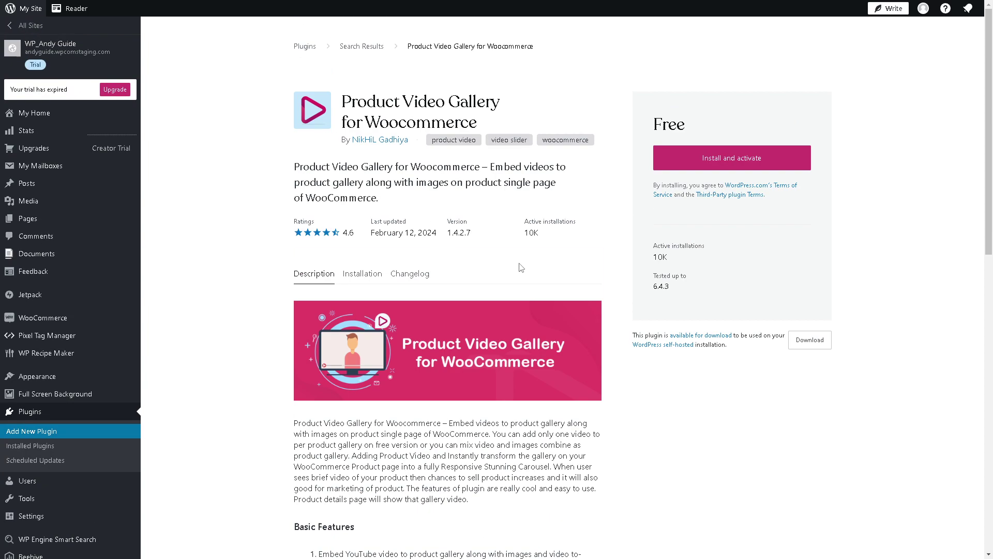
Install and activate Product Video Gallery for Woocommerce, then choose Manage plugin
left_click(688, 164)
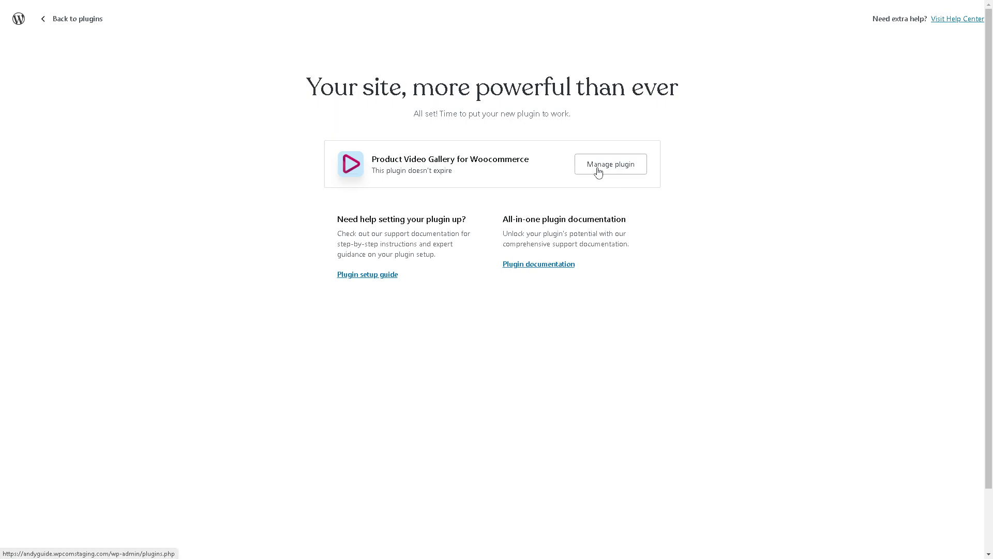
left_click(581, 172)
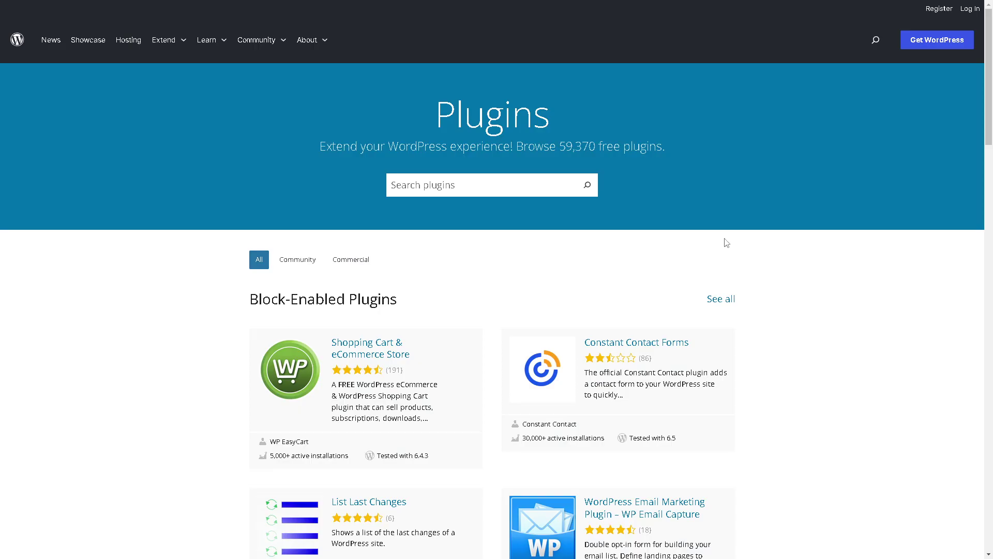
Search the WordPress.org Plugin Directory for 'Product gallery' and scroll through the results
left_click(477, 185)
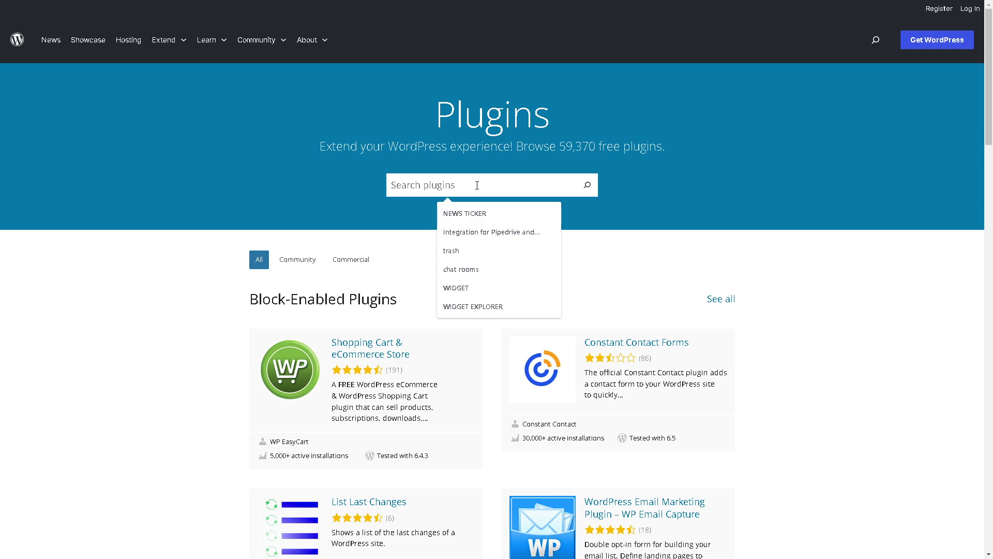
type("Product gallery")
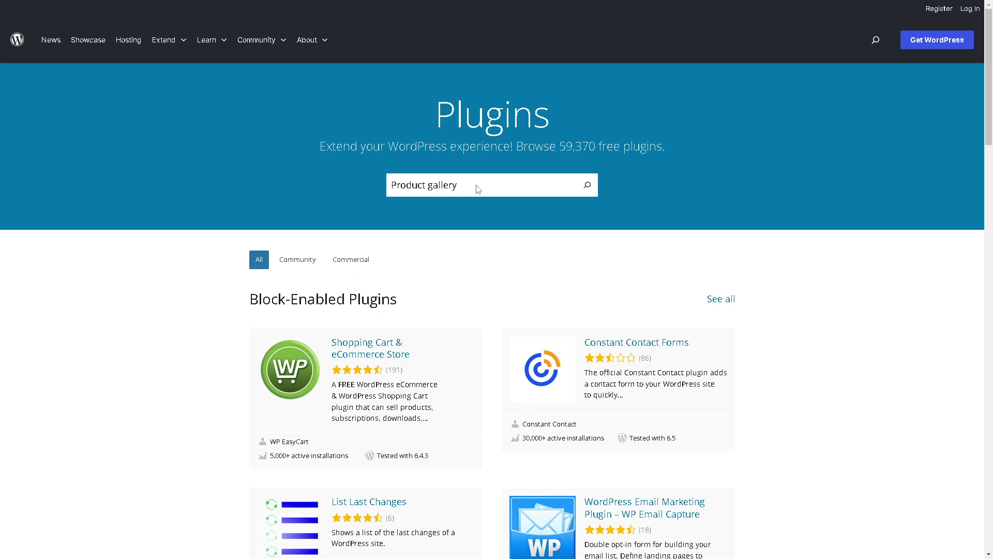
key("Return")
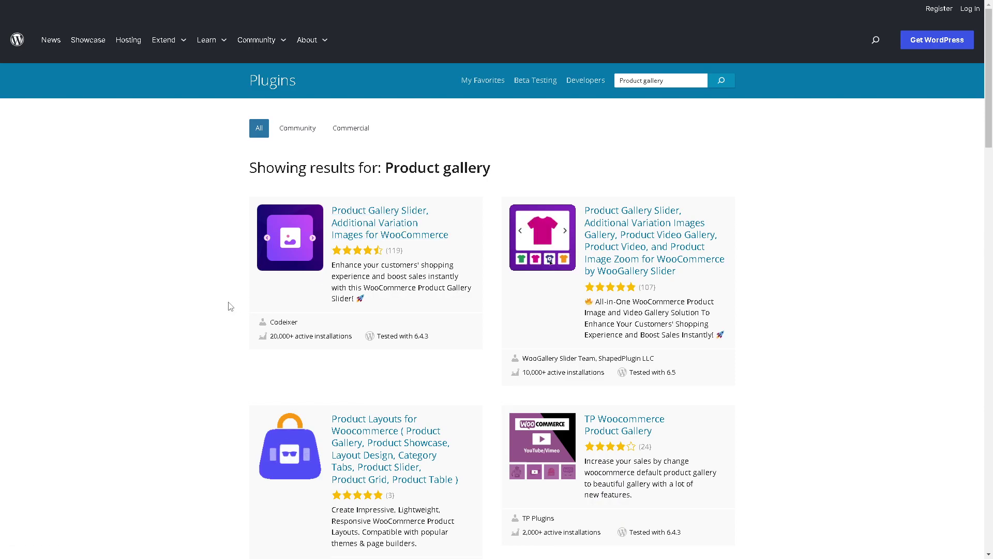
scroll(230, 307, "down", 5)
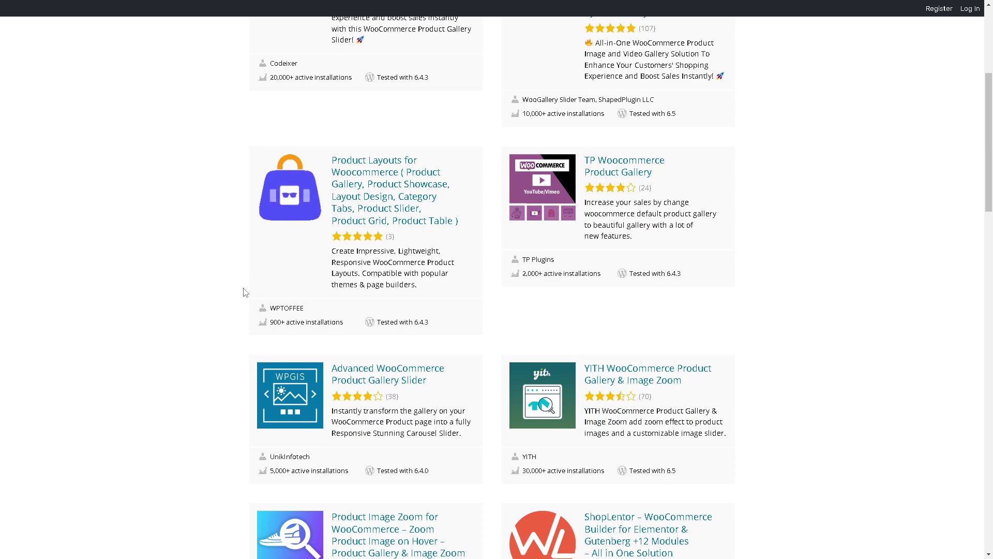
scroll(245, 292, "up", 2)
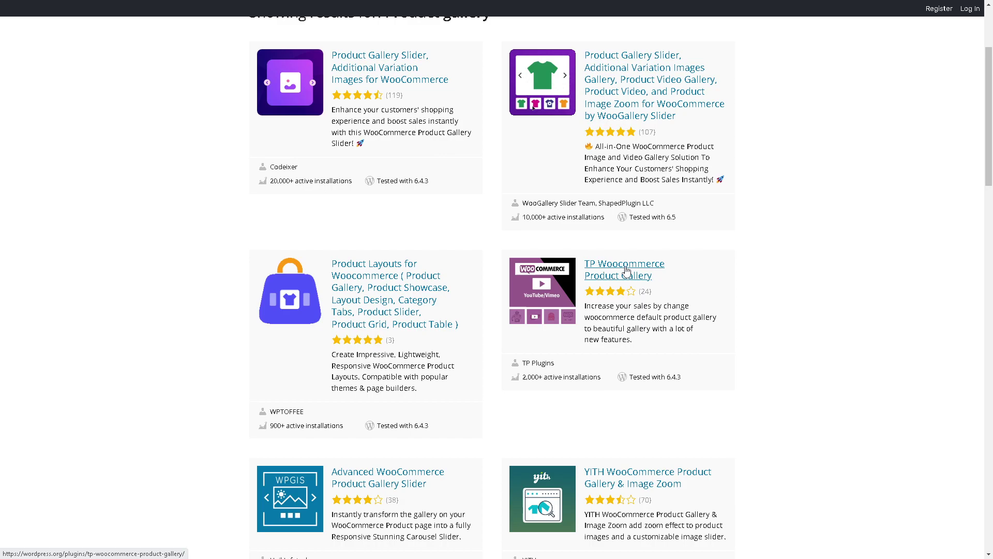
scroll(569, 263, "up", 3)
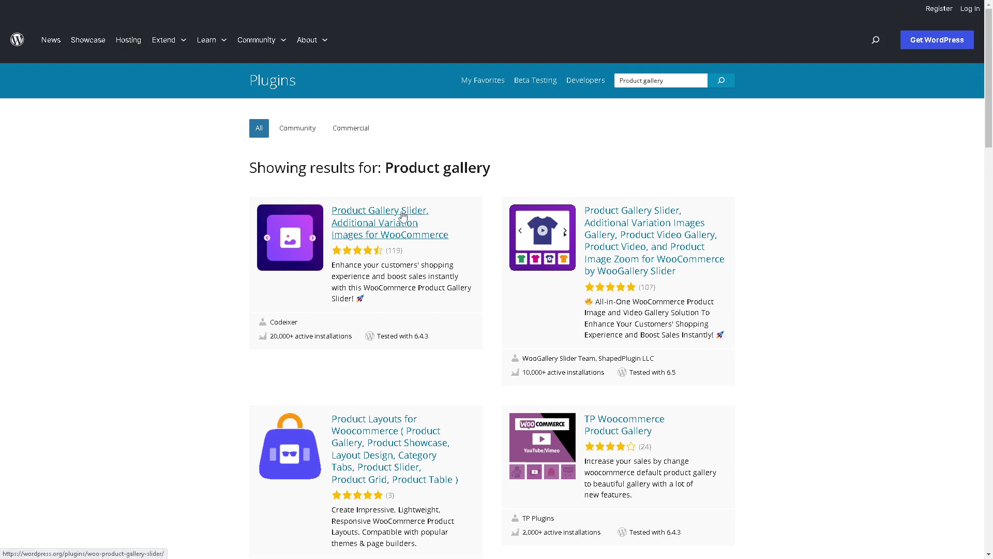
Open the WooGallery Slider plugin page and read through its user reviews
left_click(622, 226)
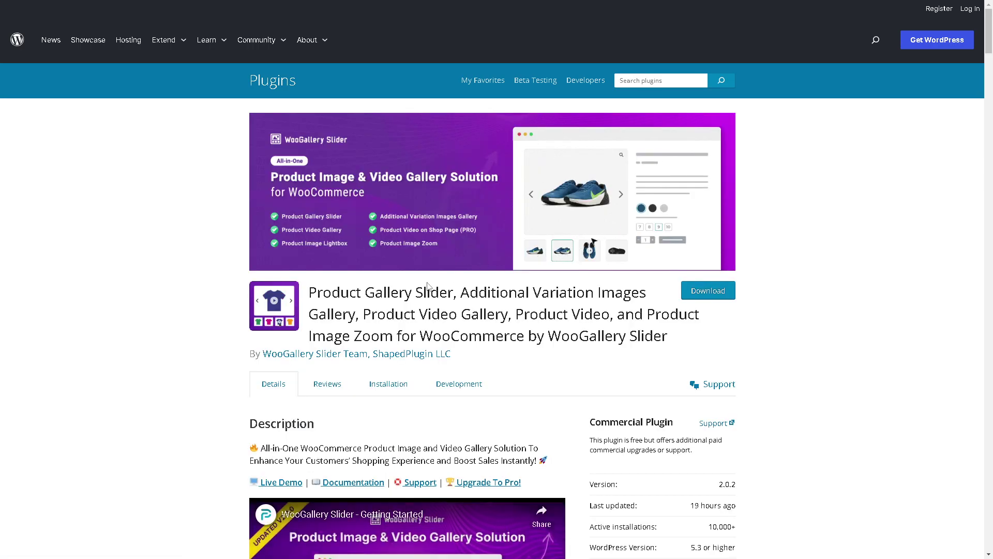
scroll(239, 390, "down", 2)
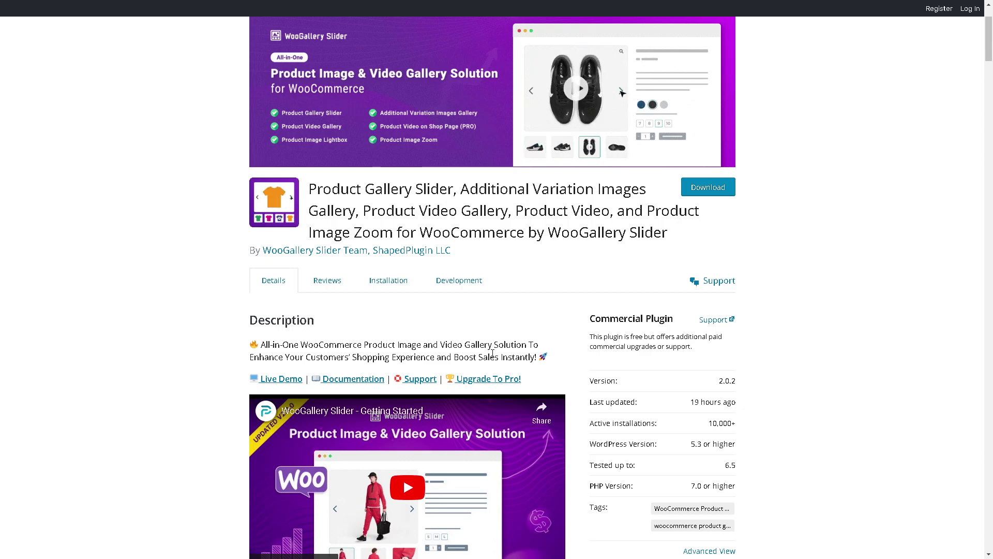
scroll(470, 352, "down", 2)
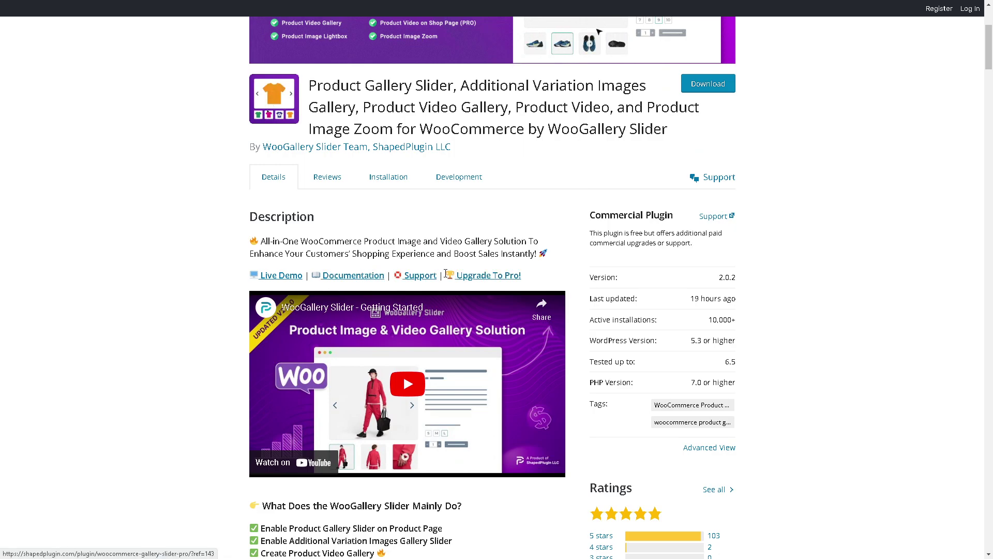
scroll(444, 273, "up", 4)
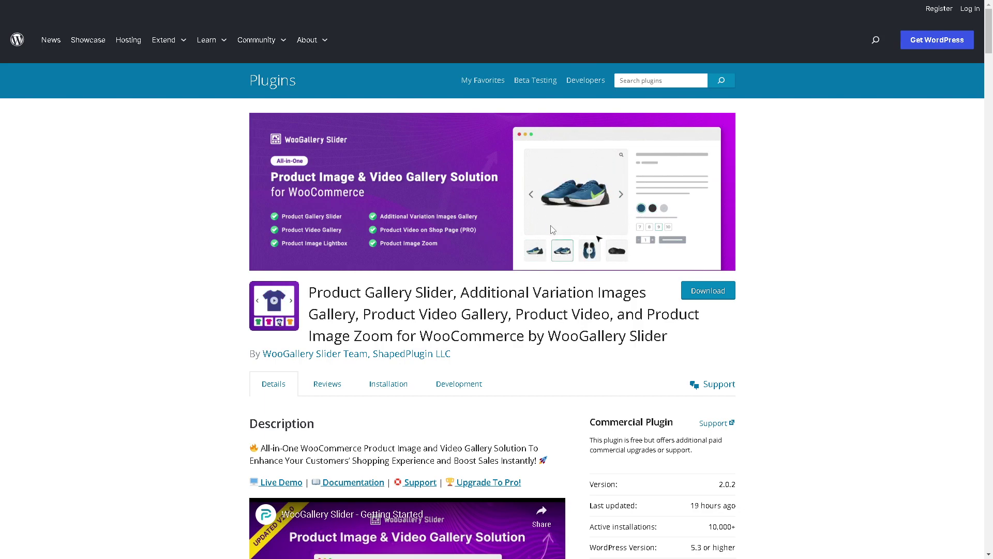
left_click(327, 383)
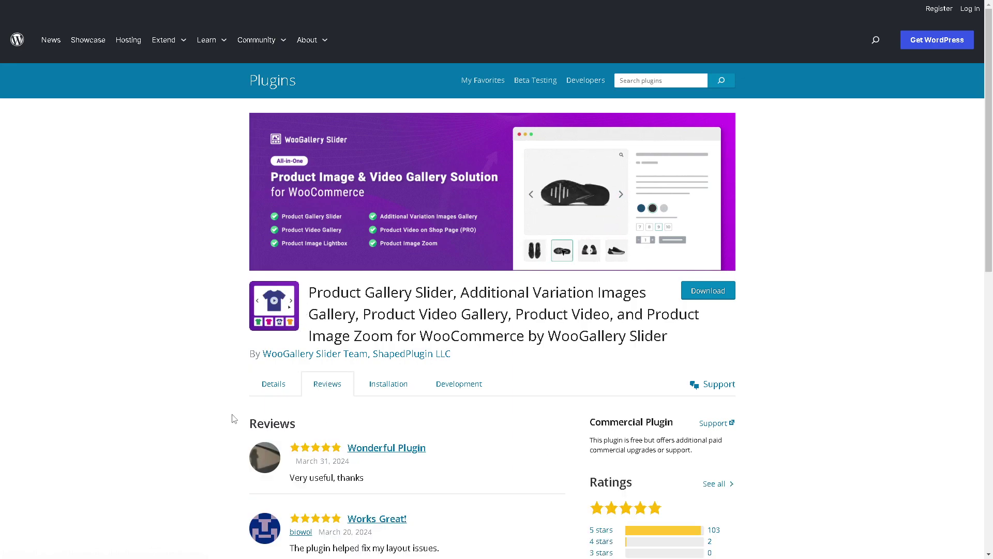
scroll(304, 418, "down", 4)
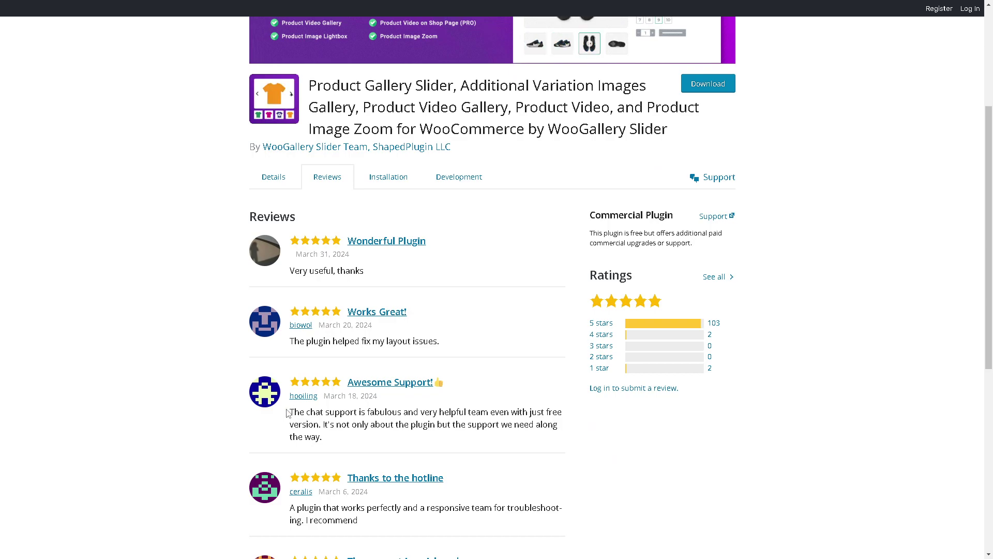
scroll(288, 412, "up", 4)
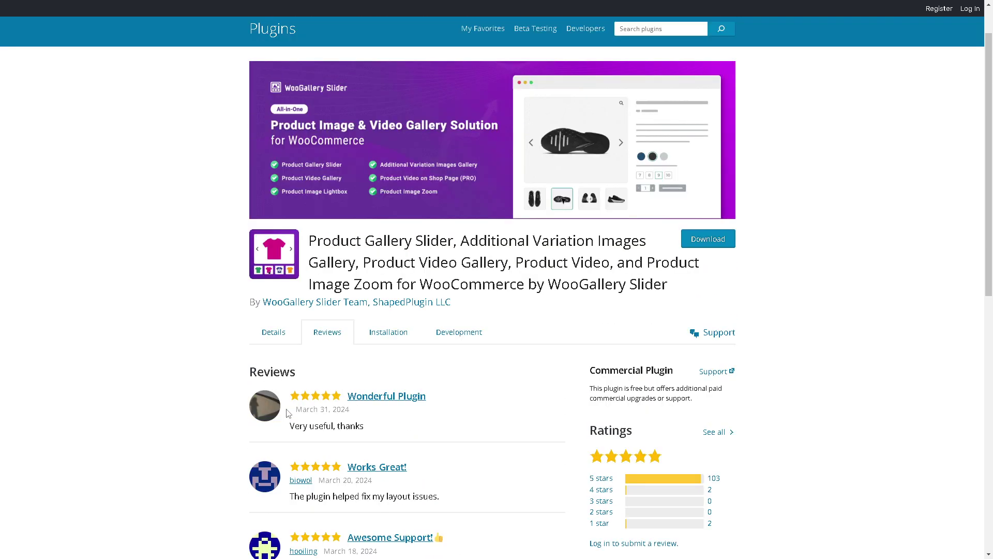
Review the plugin's installation instructions, then its contributors and changelog under Development
left_click(391, 393)
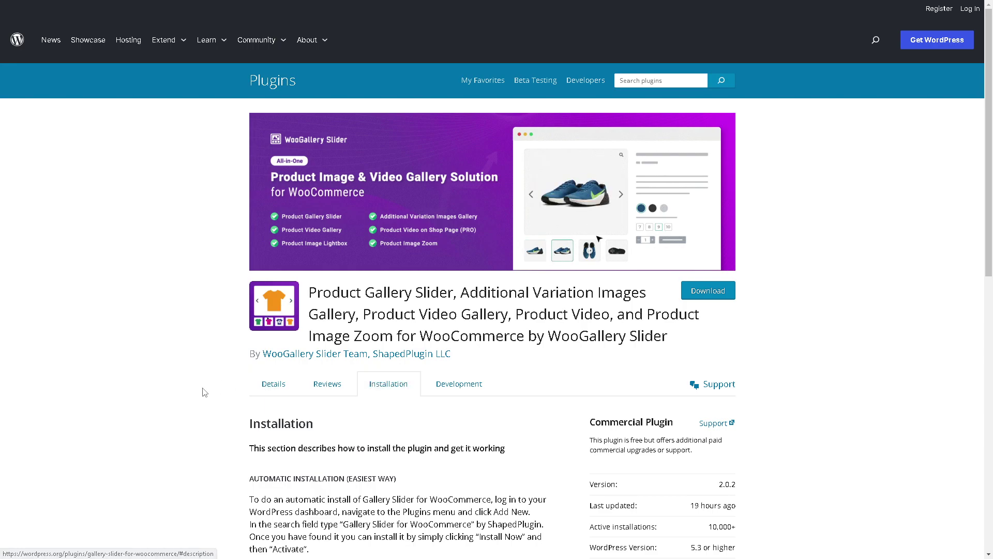
scroll(202, 393, "down", 2)
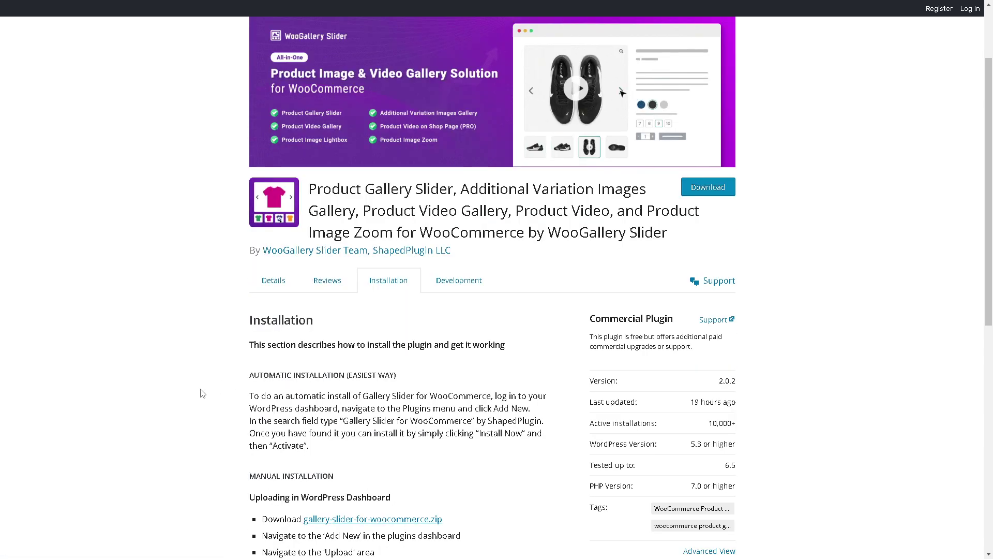
scroll(203, 393, "down", 1)
scroll(202, 393, "down", 2)
scroll(287, 391, "up", 3)
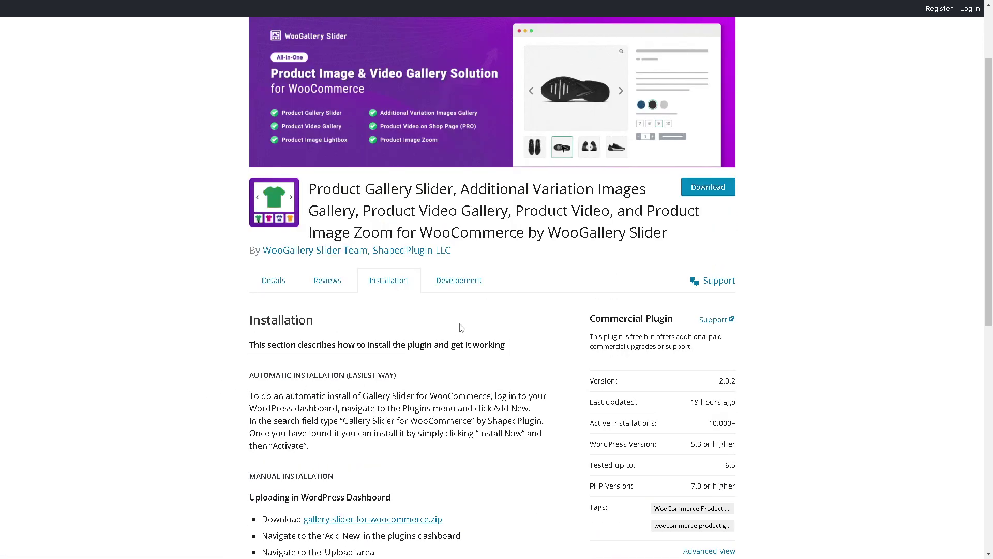
left_click(459, 280)
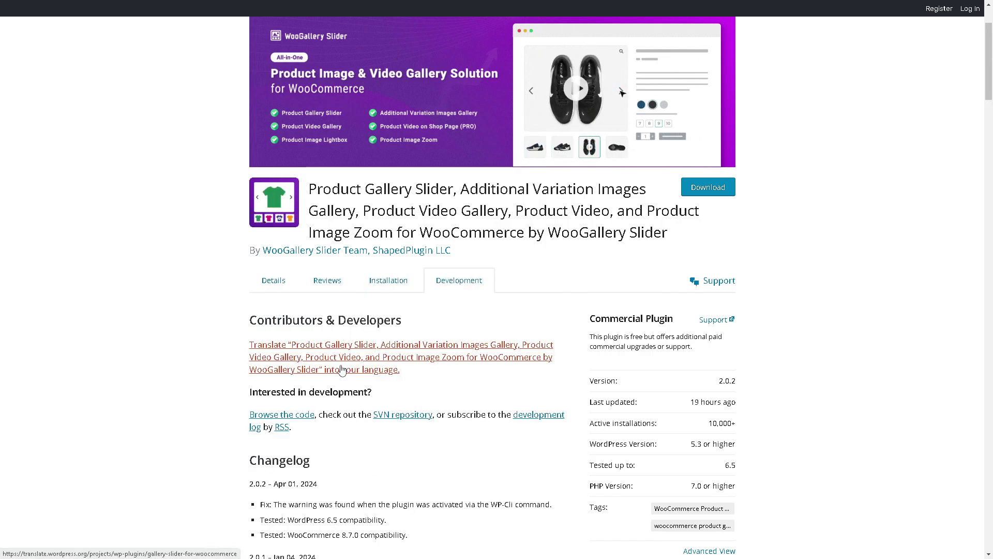
scroll(274, 331, "up", 2)
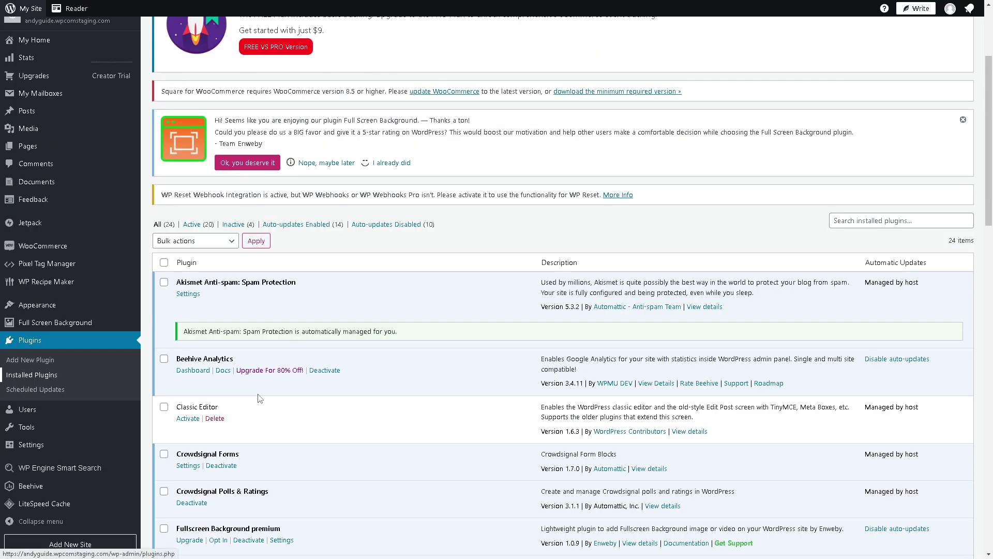
Scroll the Installed Plugins list to the active Product Video Gallery for Woocommerce 1.4.2.7 row
scroll(244, 399, "down", 1)
scroll(243, 400, "down", 10)
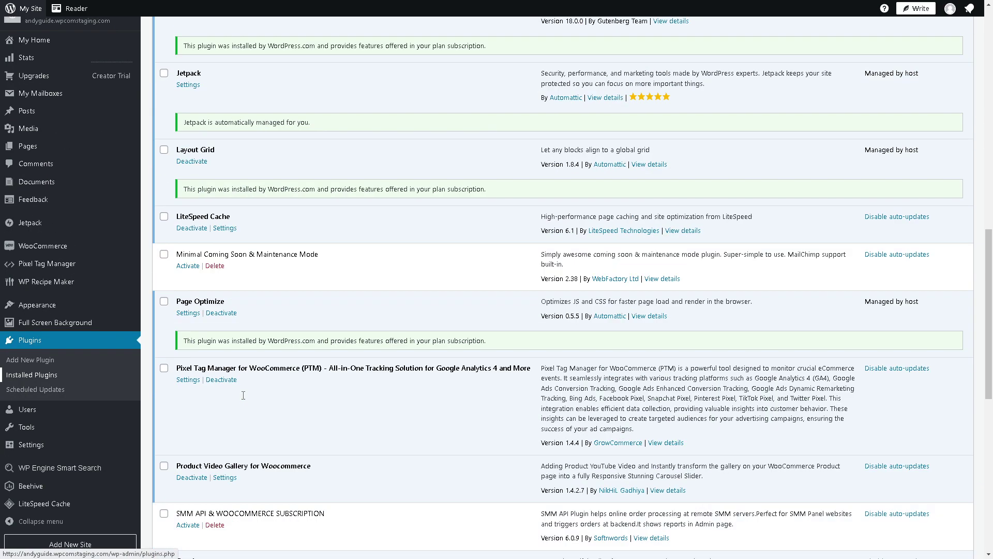
scroll(246, 400, "up", 8)
scroll(249, 397, "up", 6)
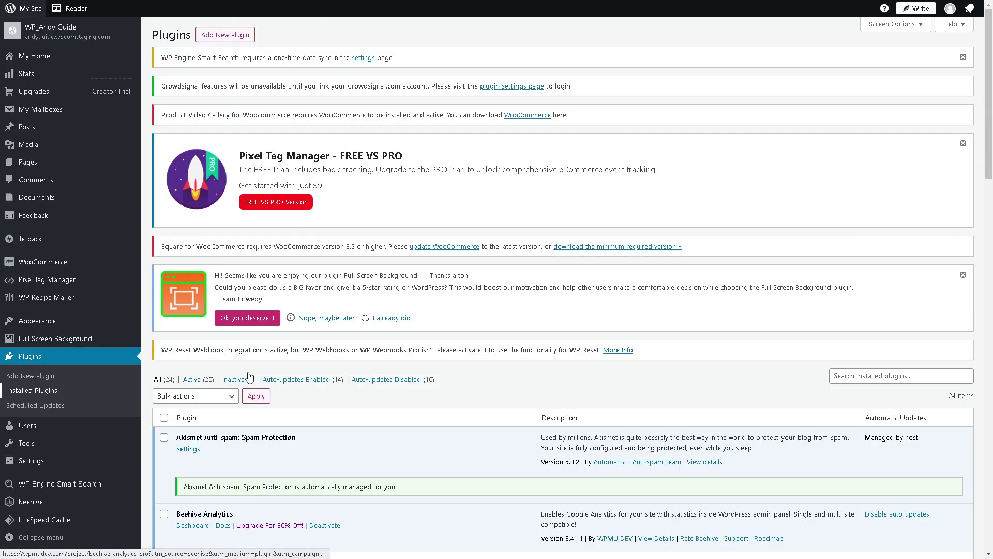
scroll(243, 401, "down", 5)
scroll(241, 402, "down", 7)
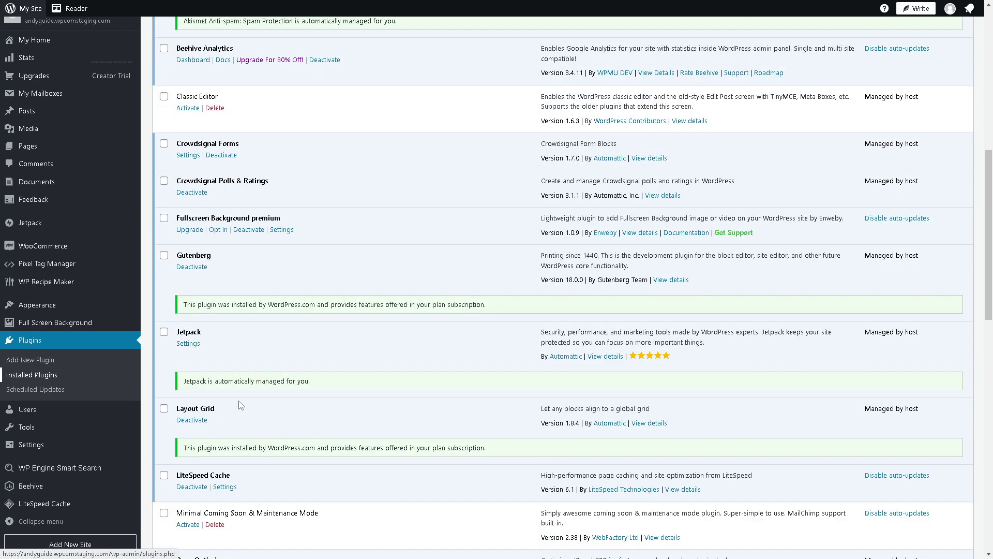
scroll(240, 403, "up", 4)
scroll(241, 403, "up", 7)
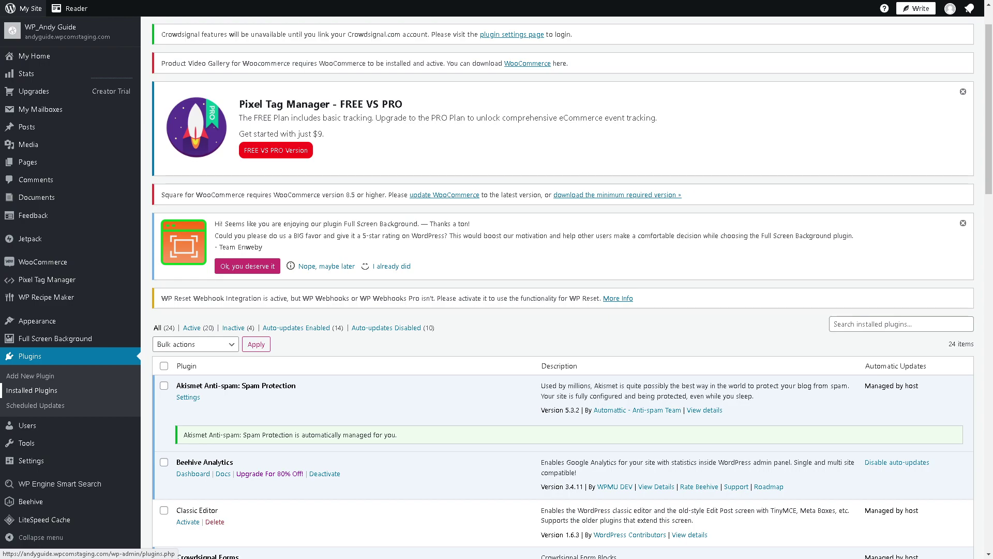
scroll(420, 318, "up", 1)
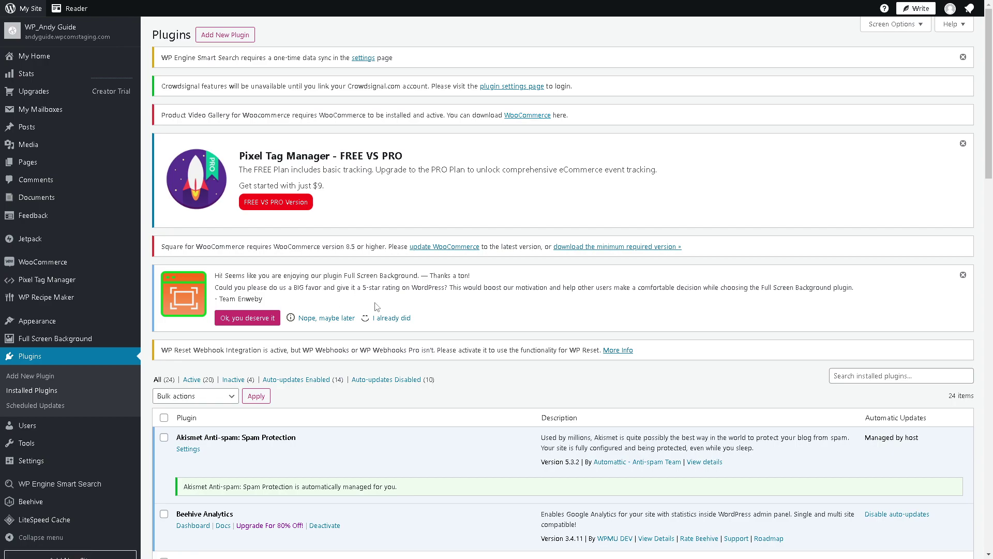
scroll(377, 307, "down", 12)
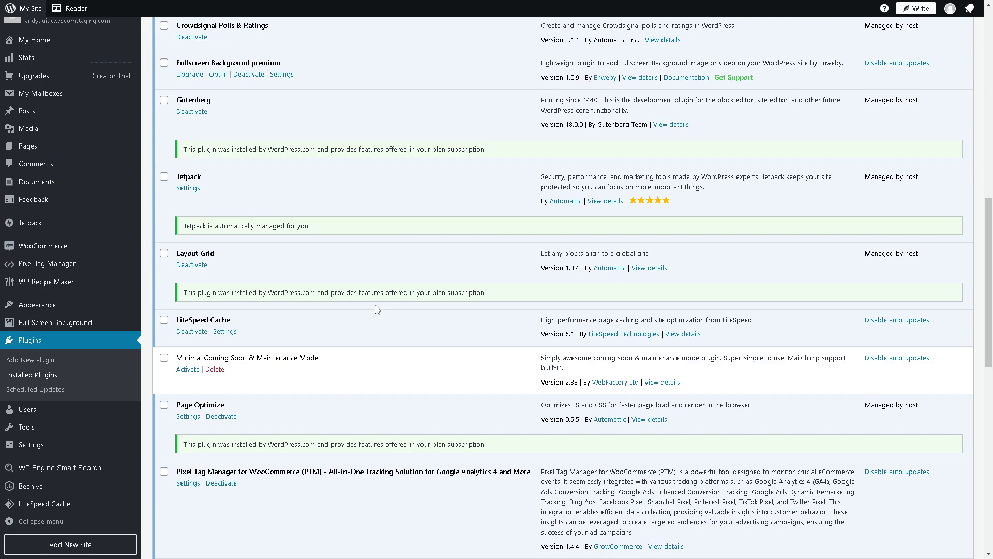
scroll(377, 309, "down", 3)
scroll(376, 309, "down", 9)
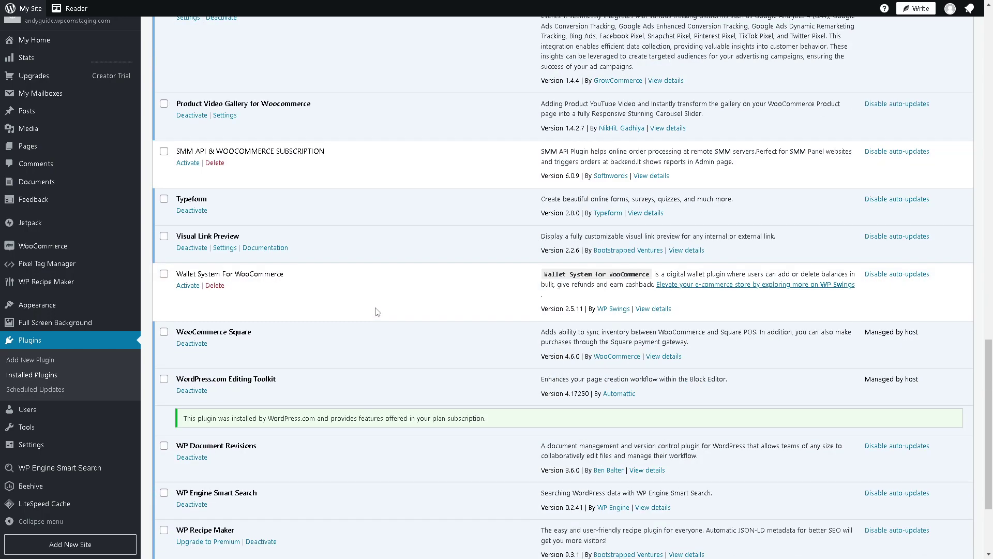